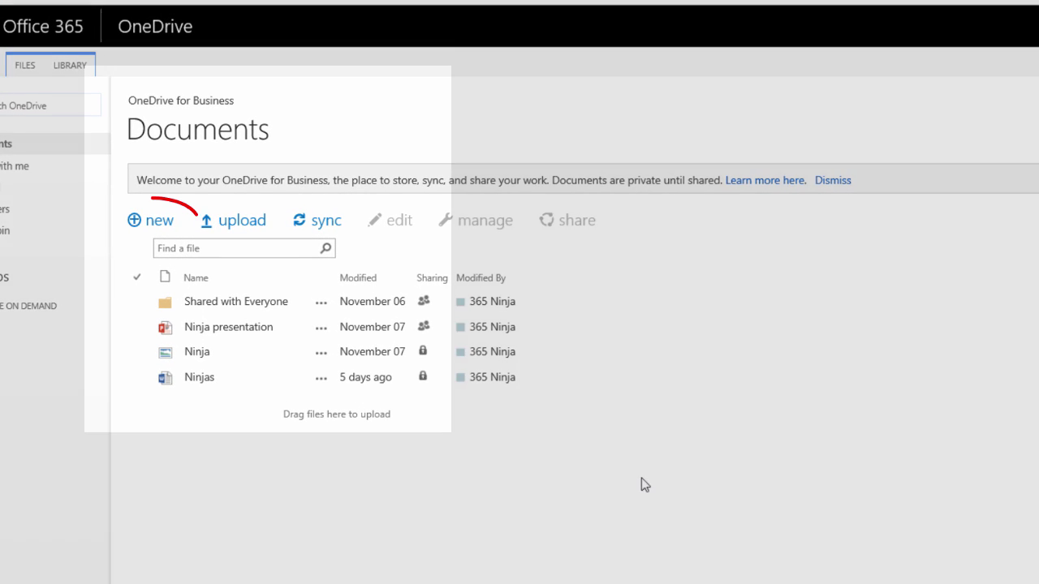
- Create a new Word document in the OneDrive Documents library and name it "Test document 1"
click(159, 224)
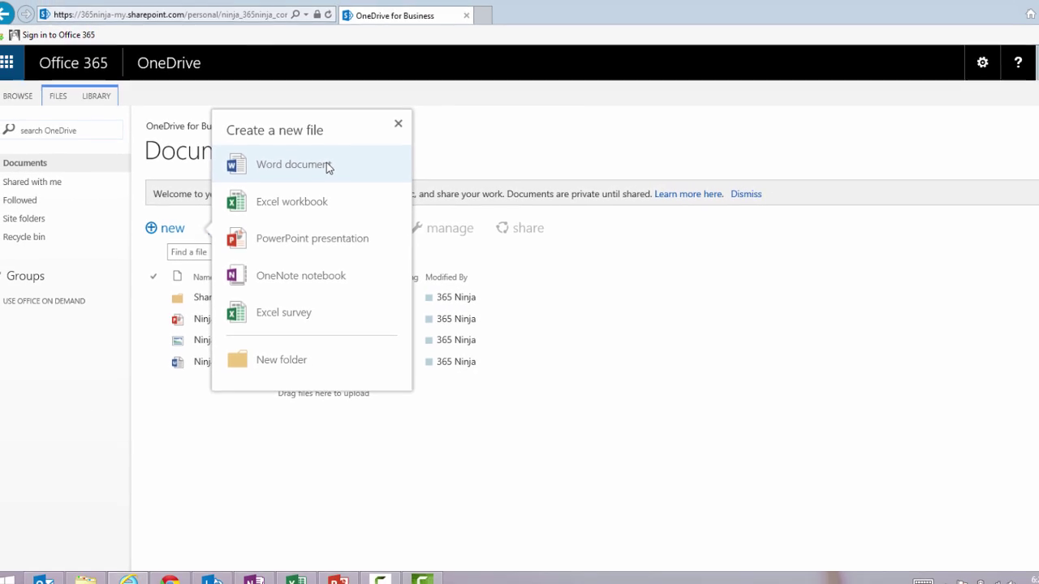
click(342, 150)
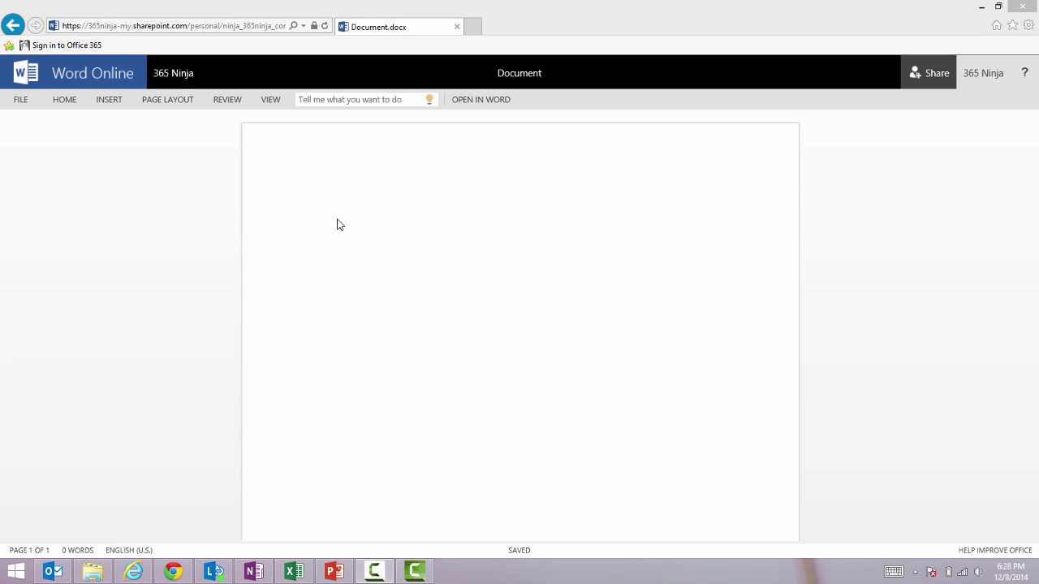
click(524, 81)
text(Test )
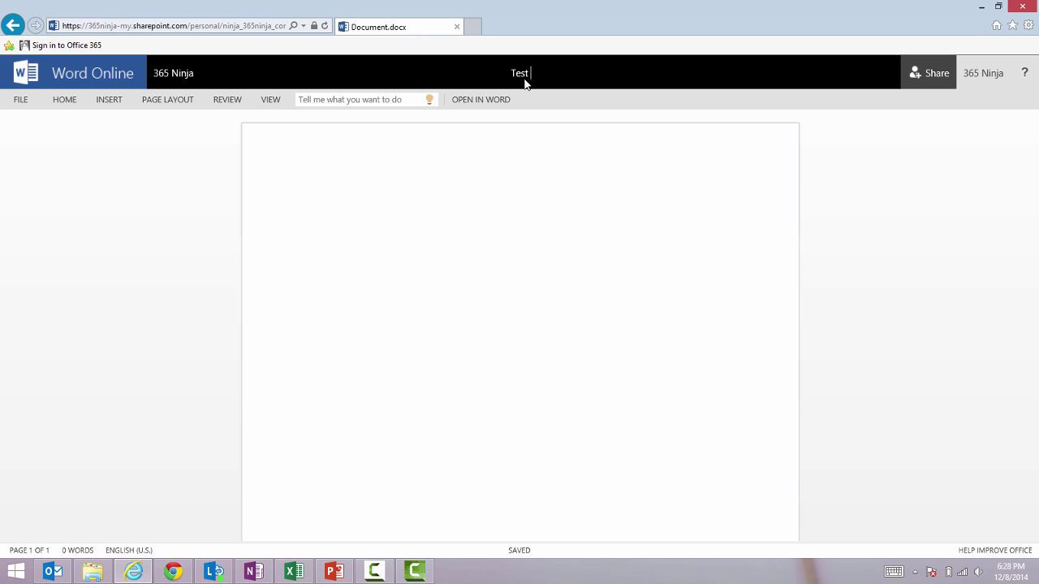
text(document 1)
- Enter "This is my test document." in the document body and return to the OneDrive Documents library
click(589, 260)
text(This )
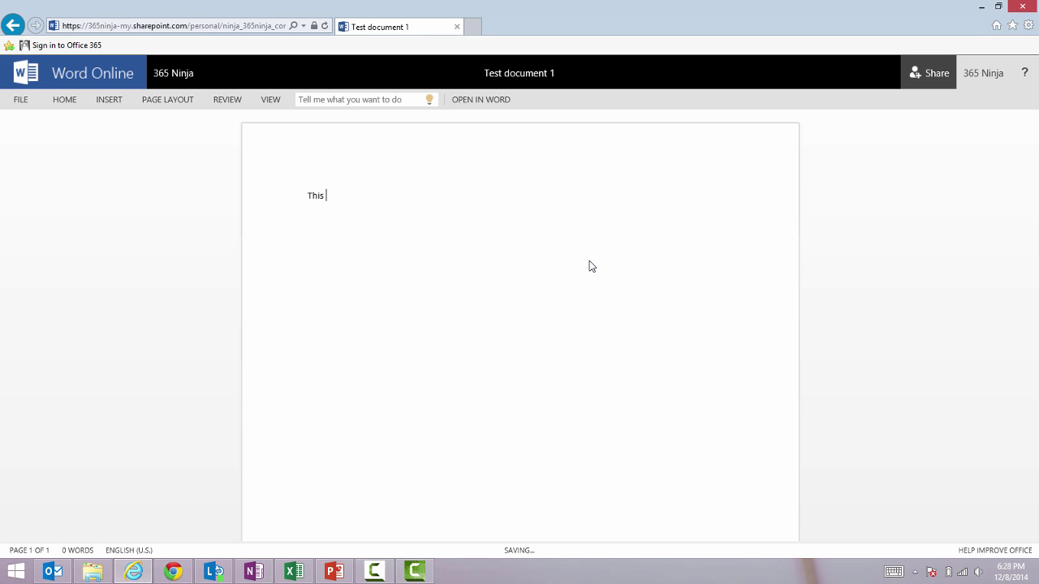
text(is my test document.)
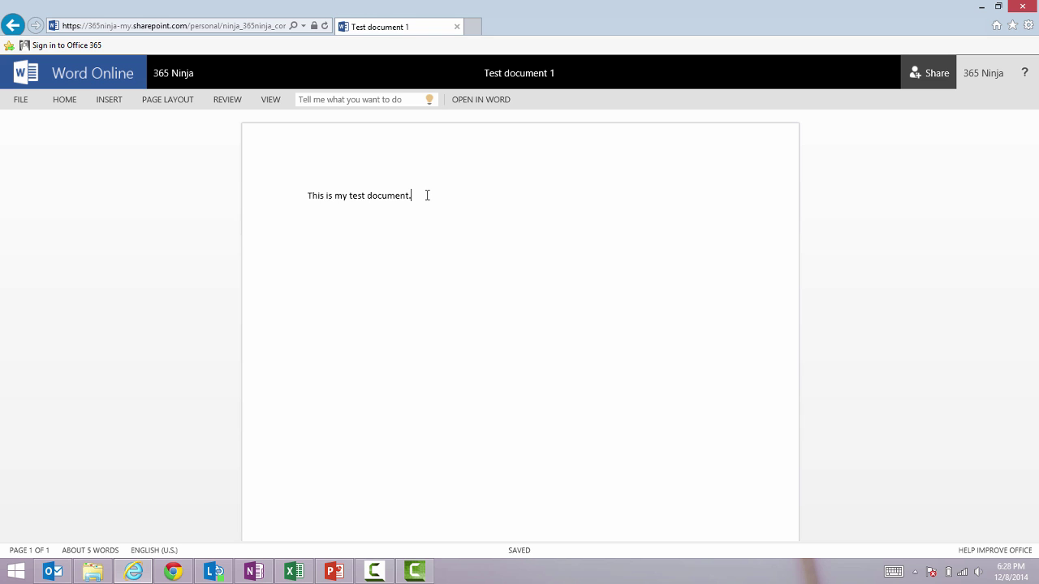
click(161, 76)
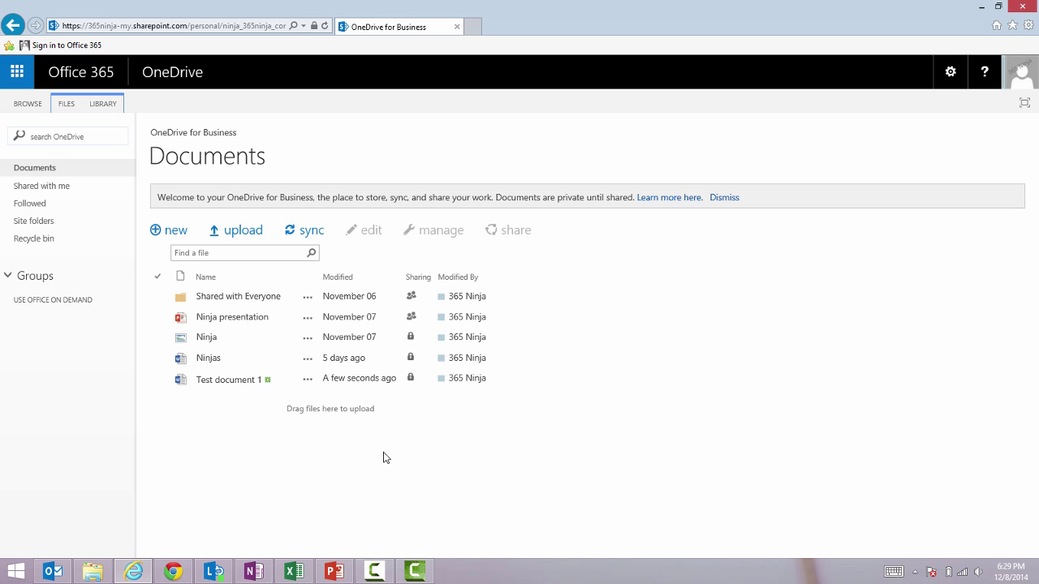
- Launch Word 2013 from the installed apps and write "This is another test document." in the blank document
click(17, 573)
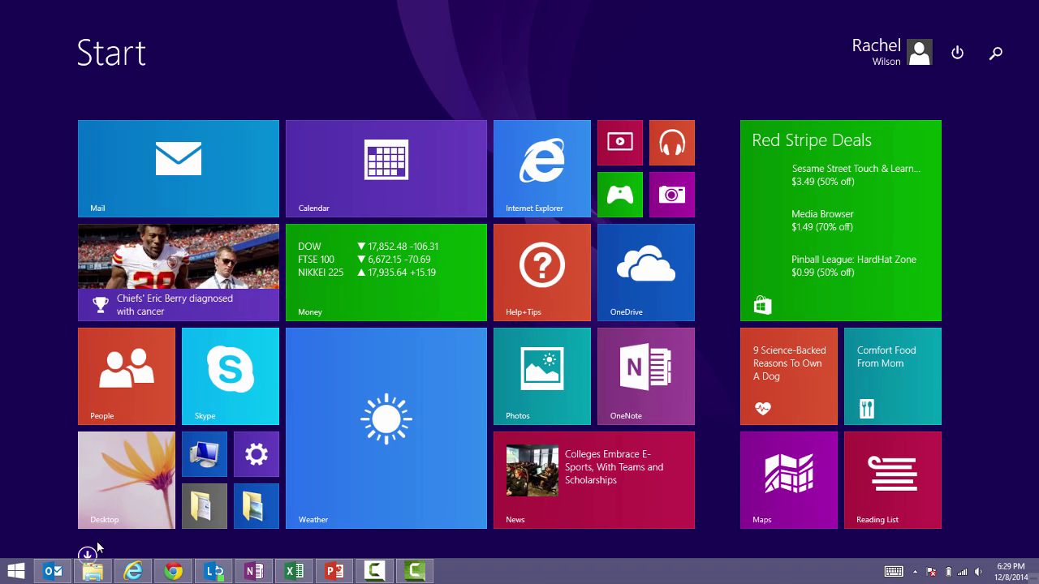
click(87, 555)
scroll(91, 555, down, 10)
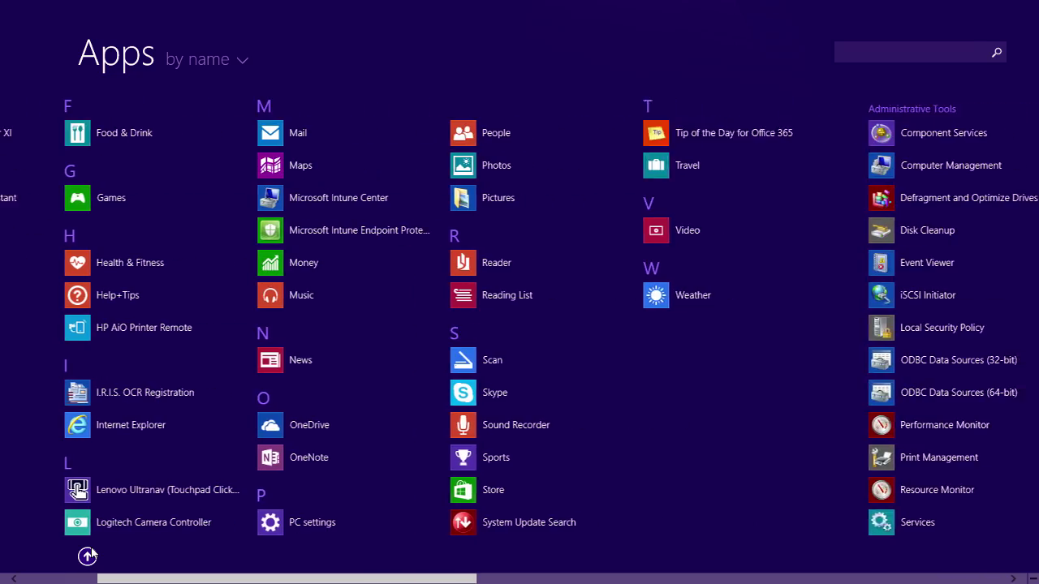
scroll(91, 555, down, 2)
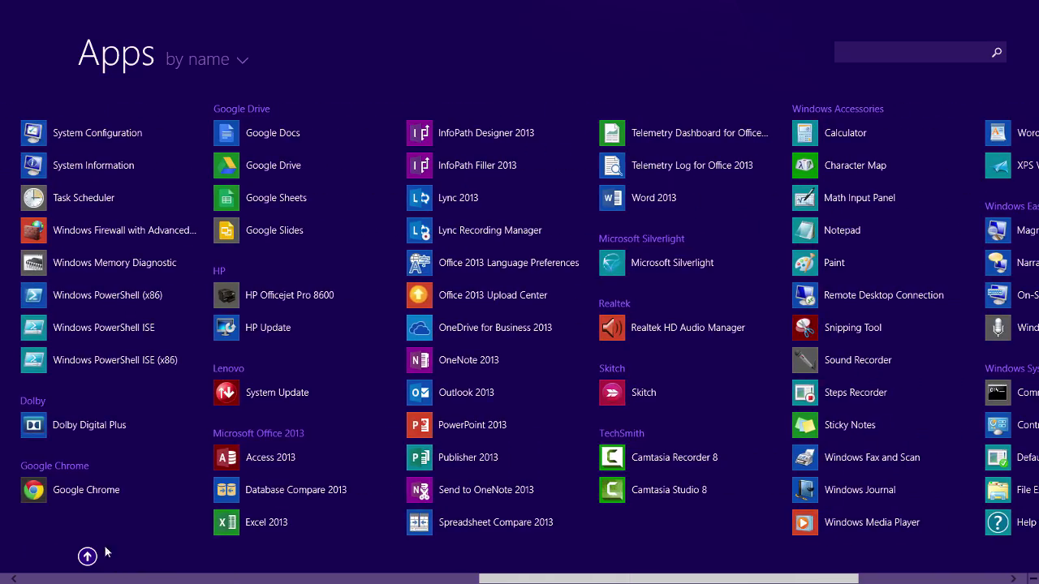
click(718, 207)
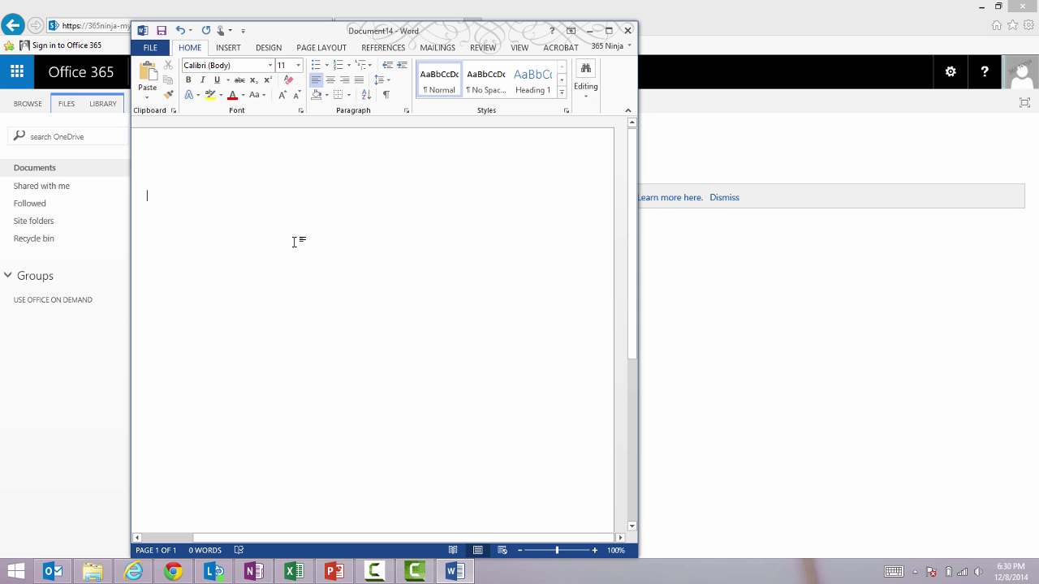
text(his is another tes)
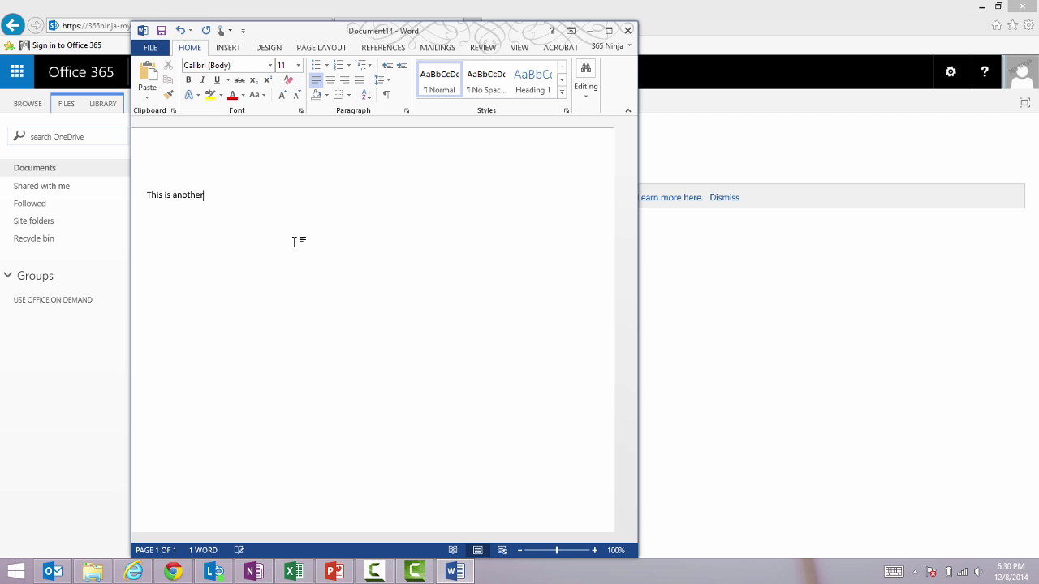
text(t document.)
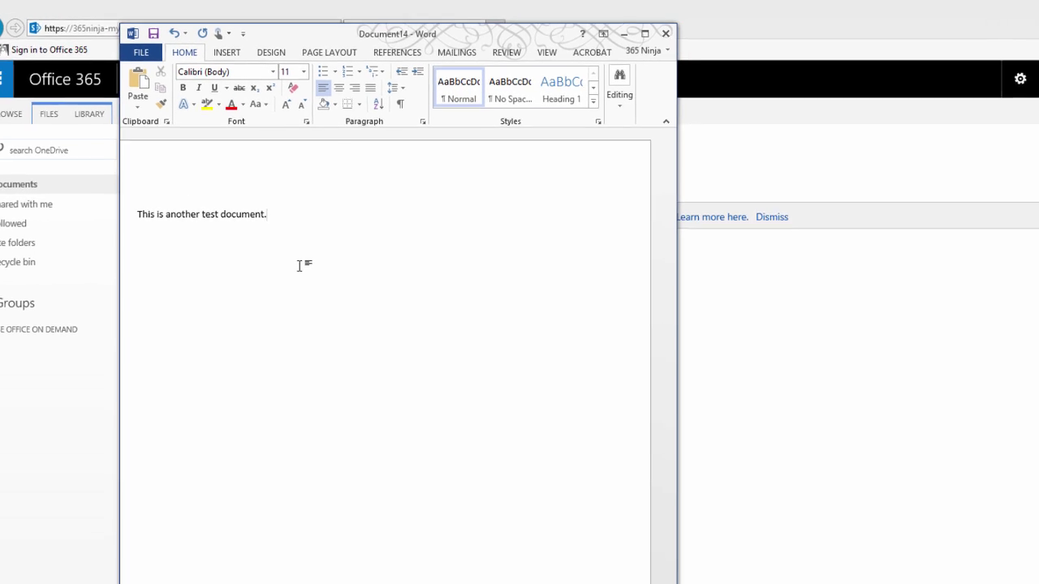
- Save the document to the OneDrive - 365 Ninja folder under the file name "Test document 2"
click(130, 58)
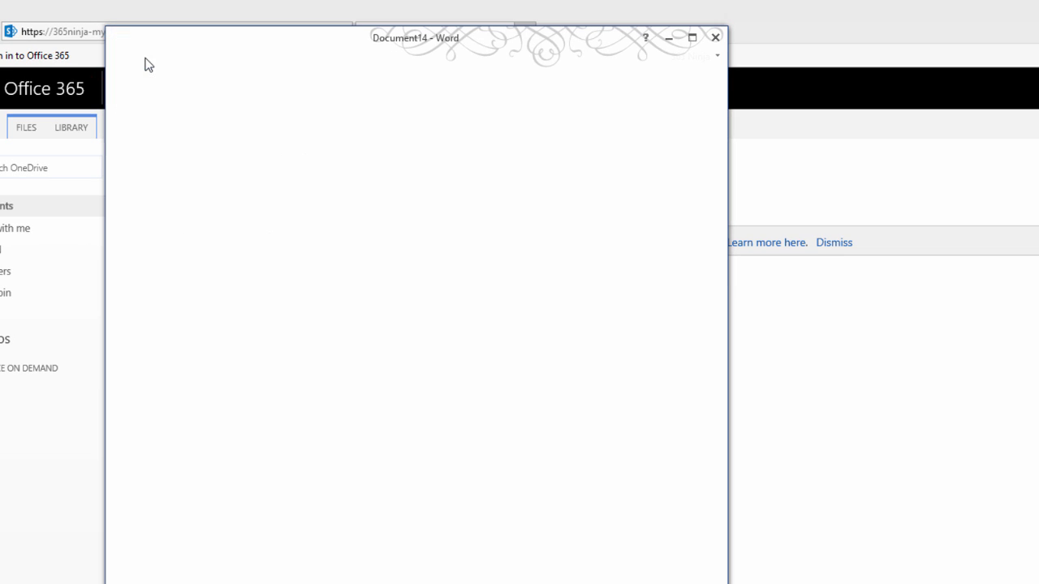
click(154, 219)
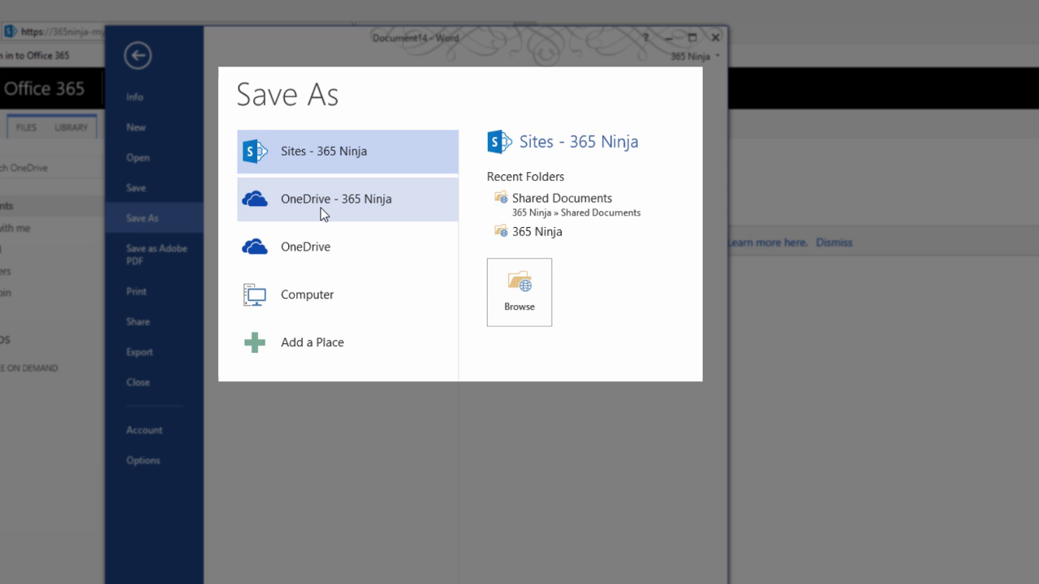
click(320, 210)
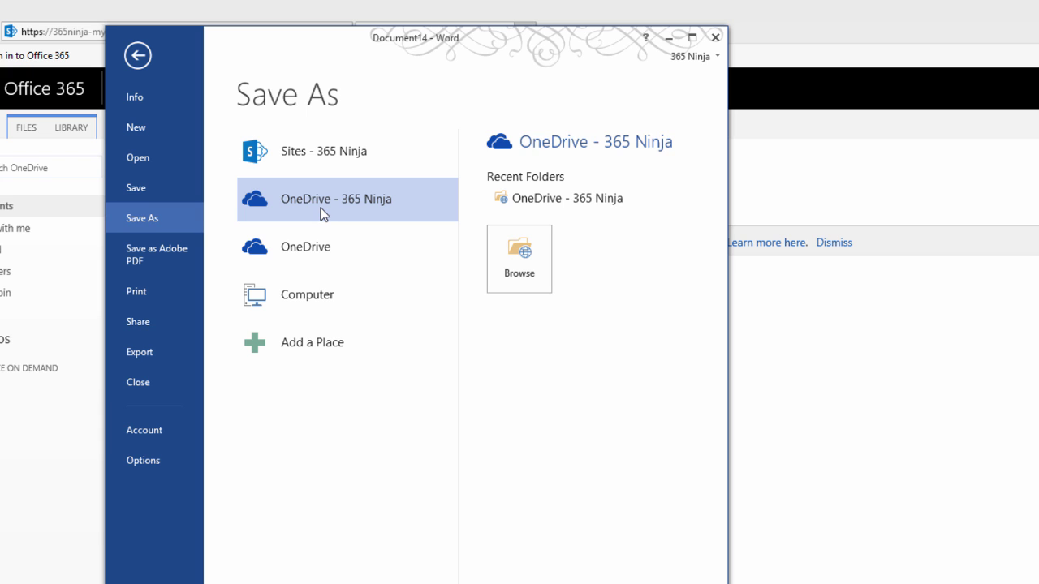
click(517, 247)
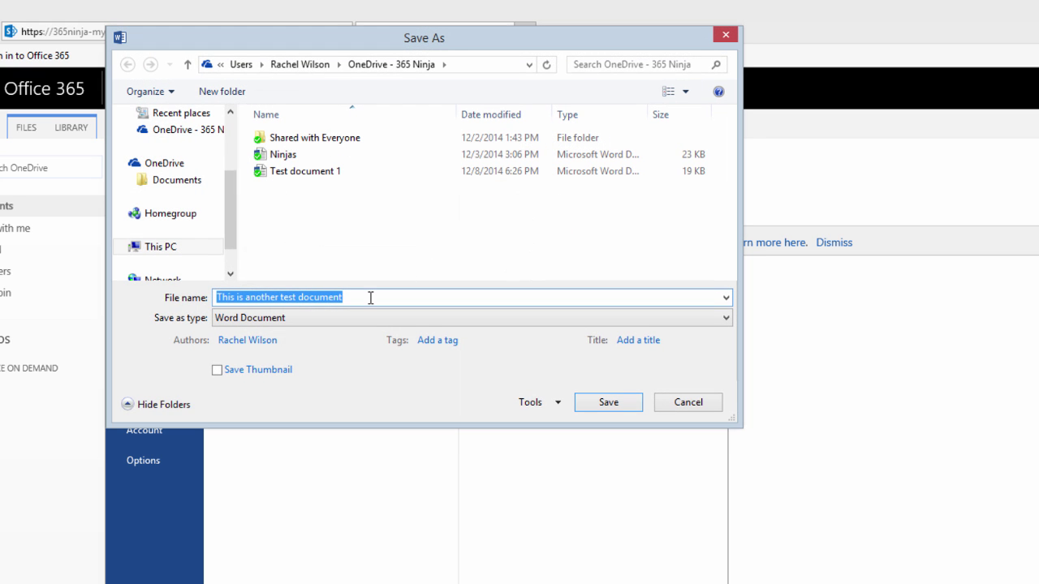
text(Test d)
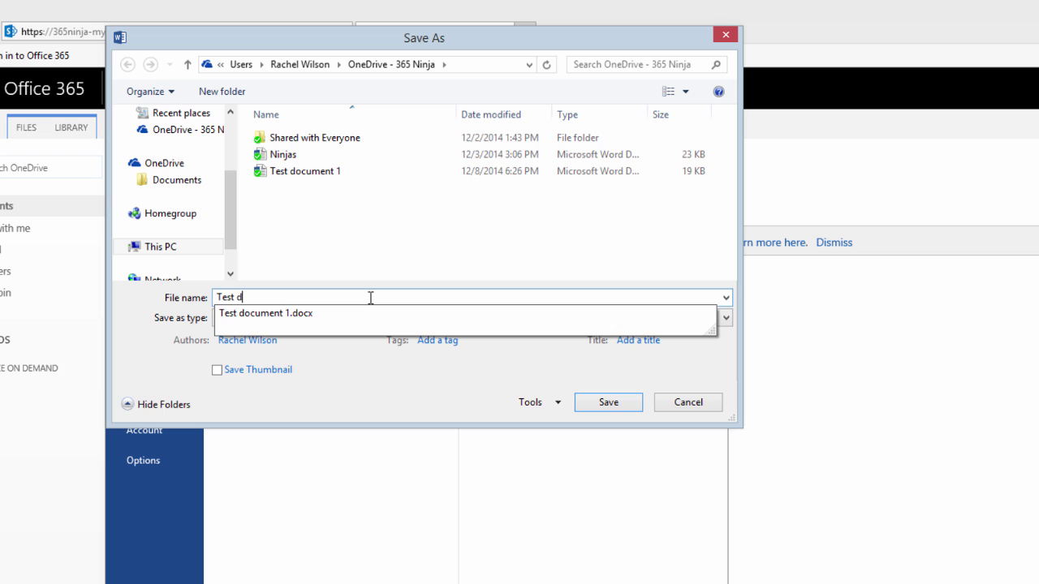
text(ocument 2)
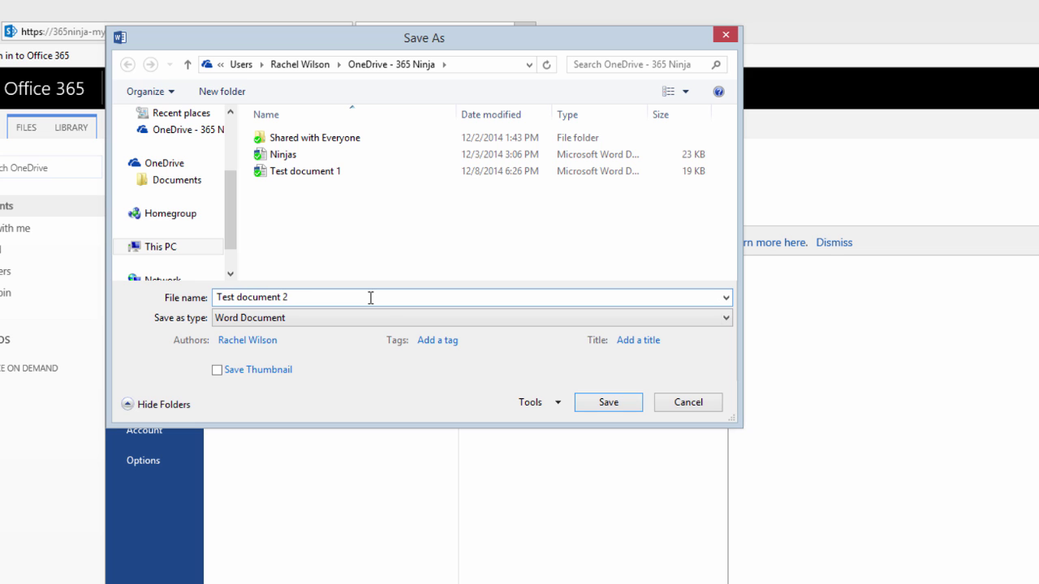
click(620, 405)
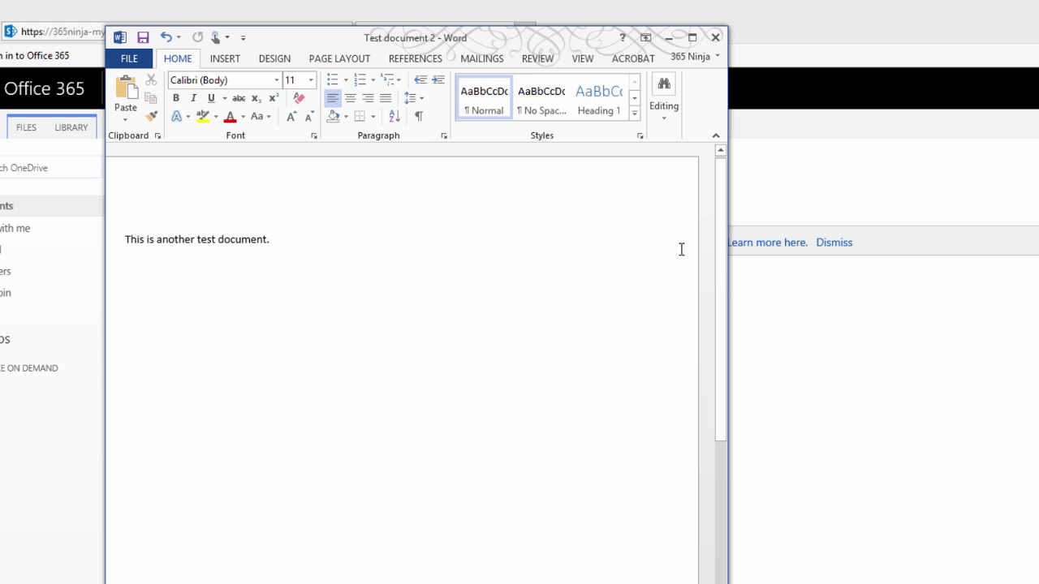
- Close the saved Word document and refresh the OneDrive Documents library in the browser
click(714, 37)
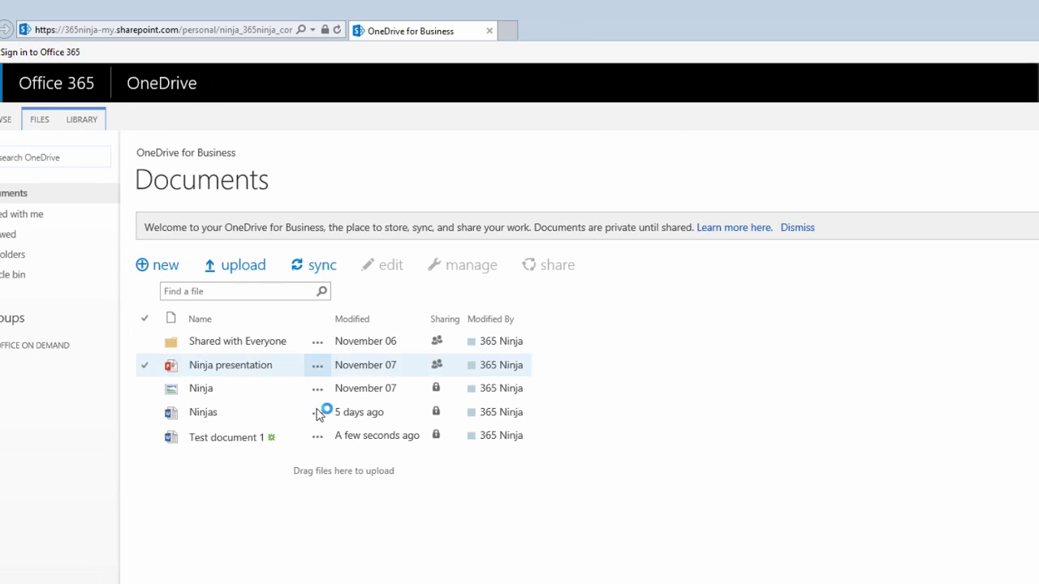
click(327, 27)
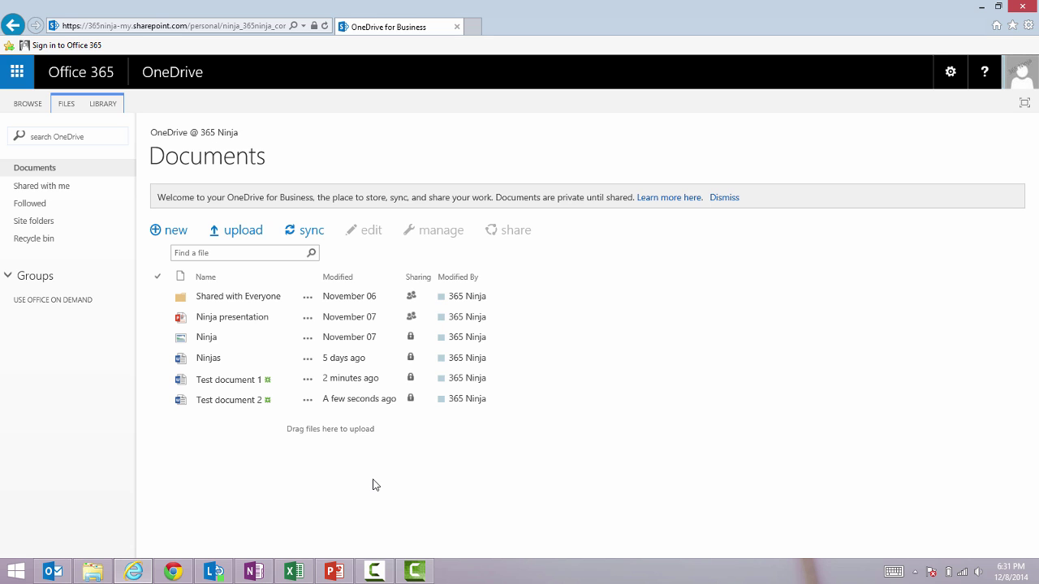
- Upload the Word file "Test doc 3" from the Desktop folder in File Explorer to the OneDrive Documents library
click(94, 572)
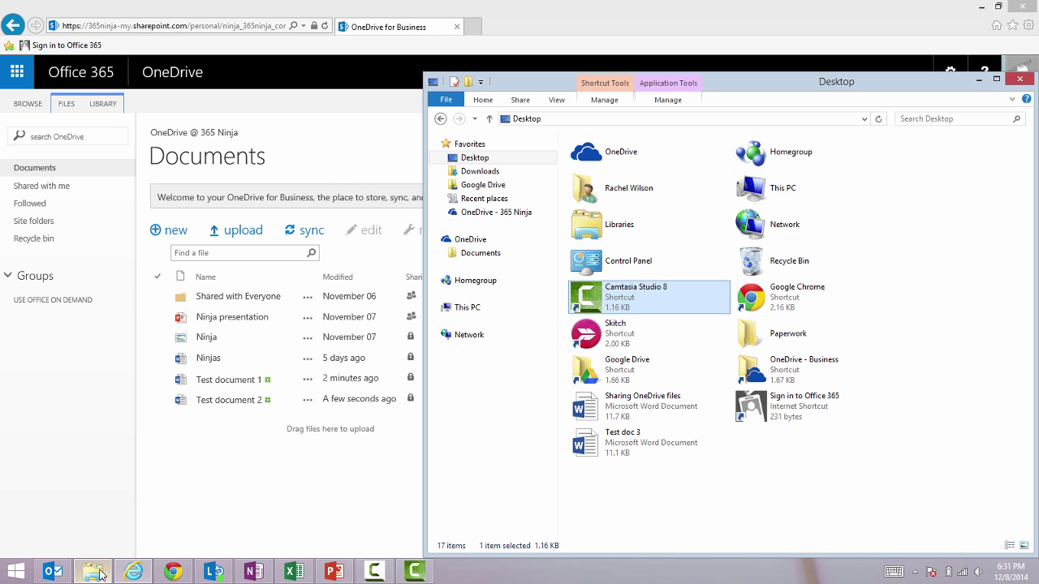
click(812, 463)
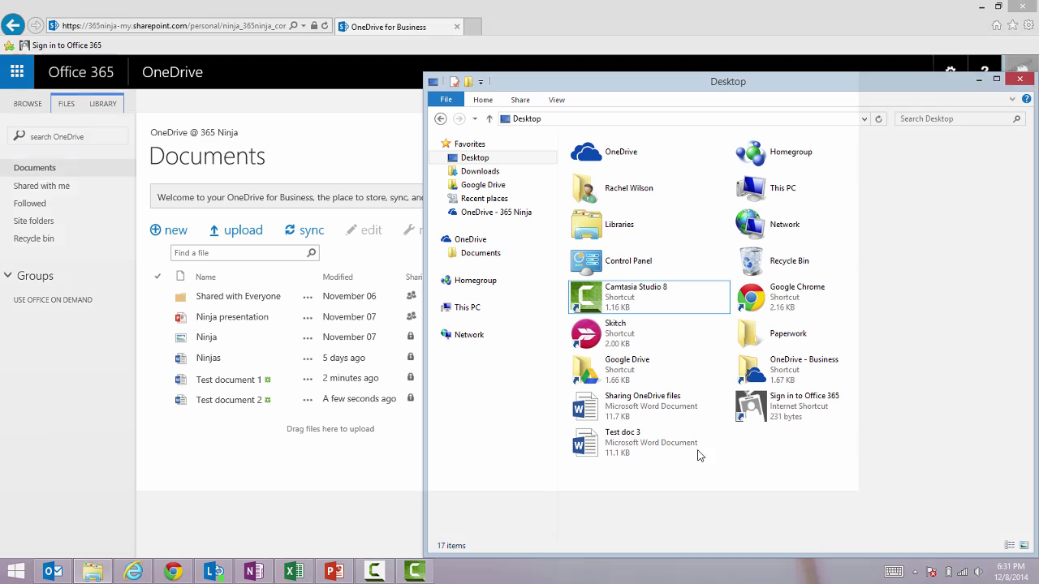
click(643, 454)
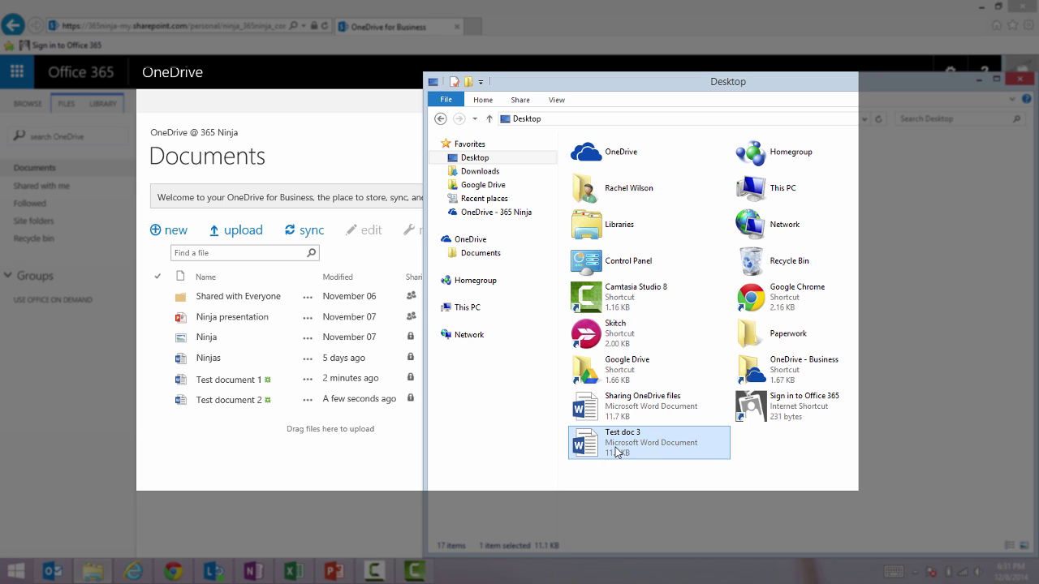
drag(585, 448, 268, 439)
click(285, 524)
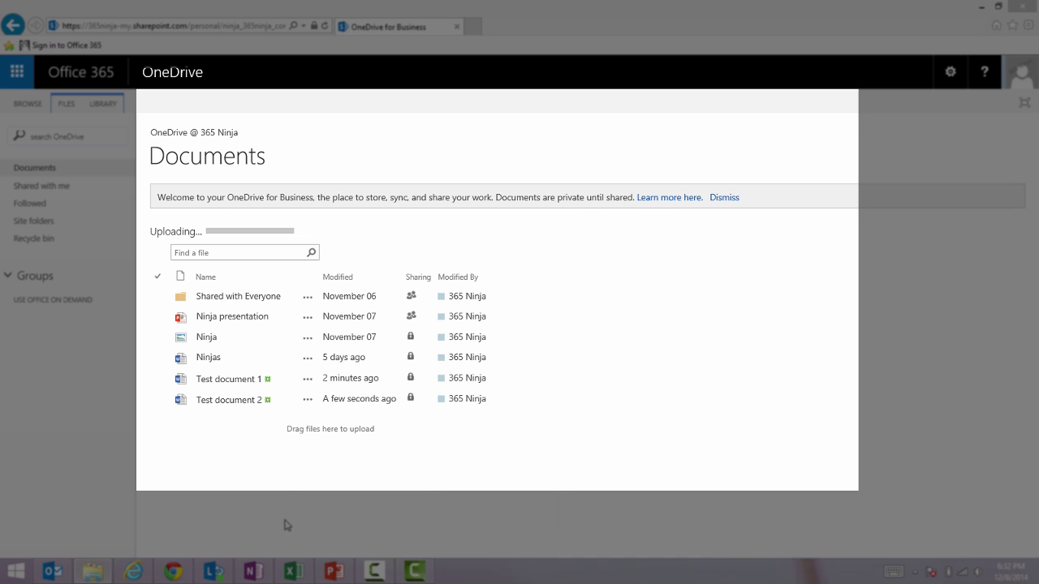